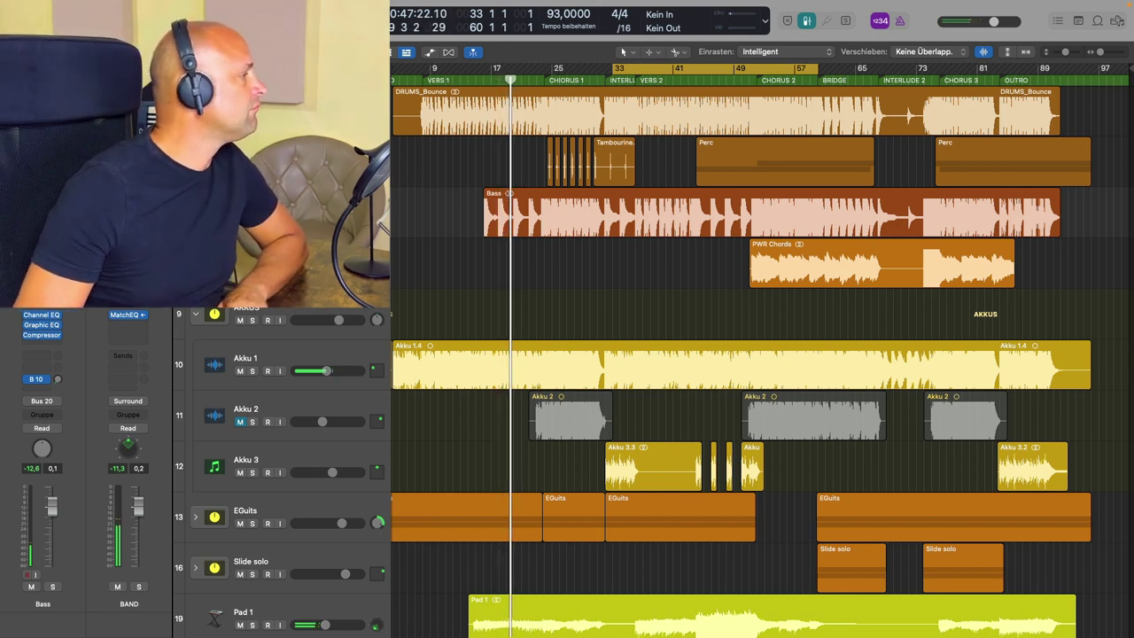
# Step: Solo the Bass track and open its Channel EQ
pyautogui.press('s')
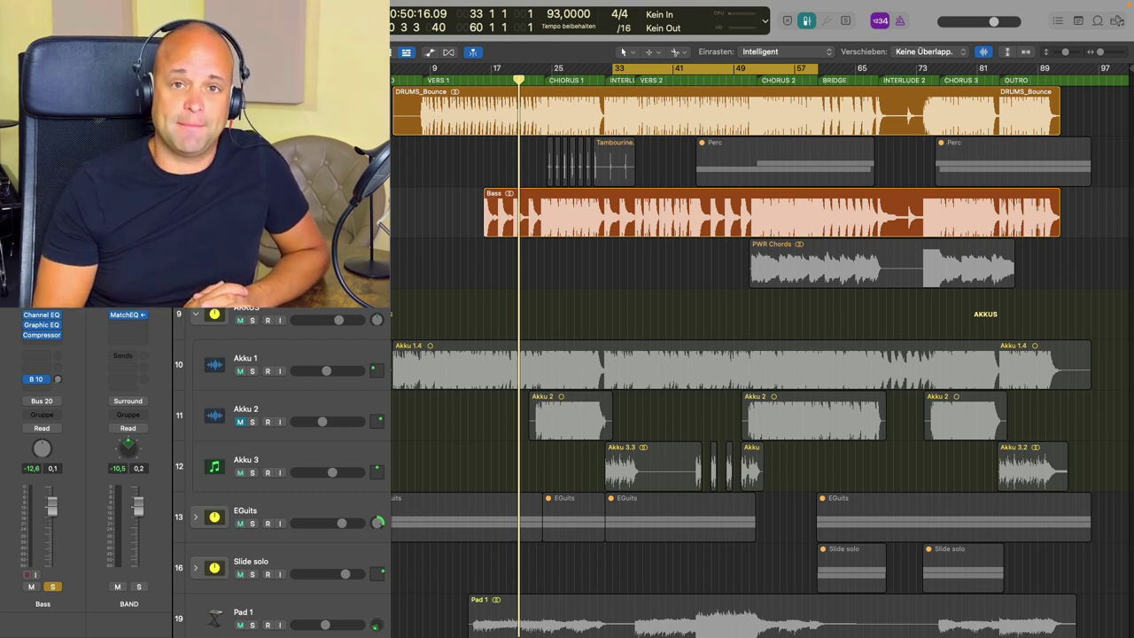
pyautogui.press('m')
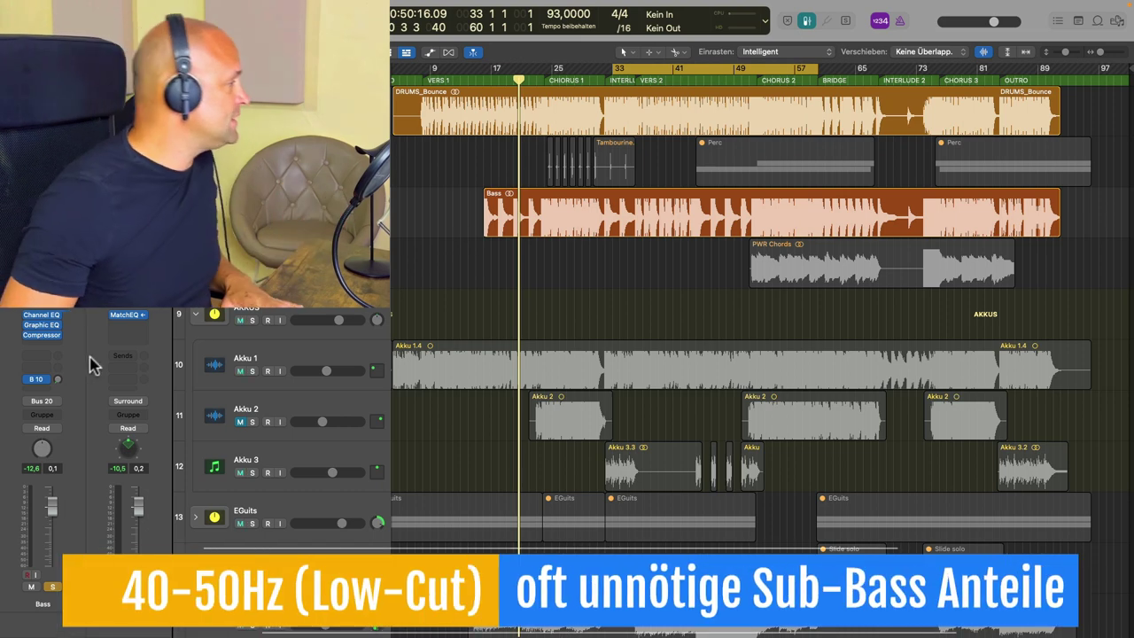
pyautogui.click(40, 316)
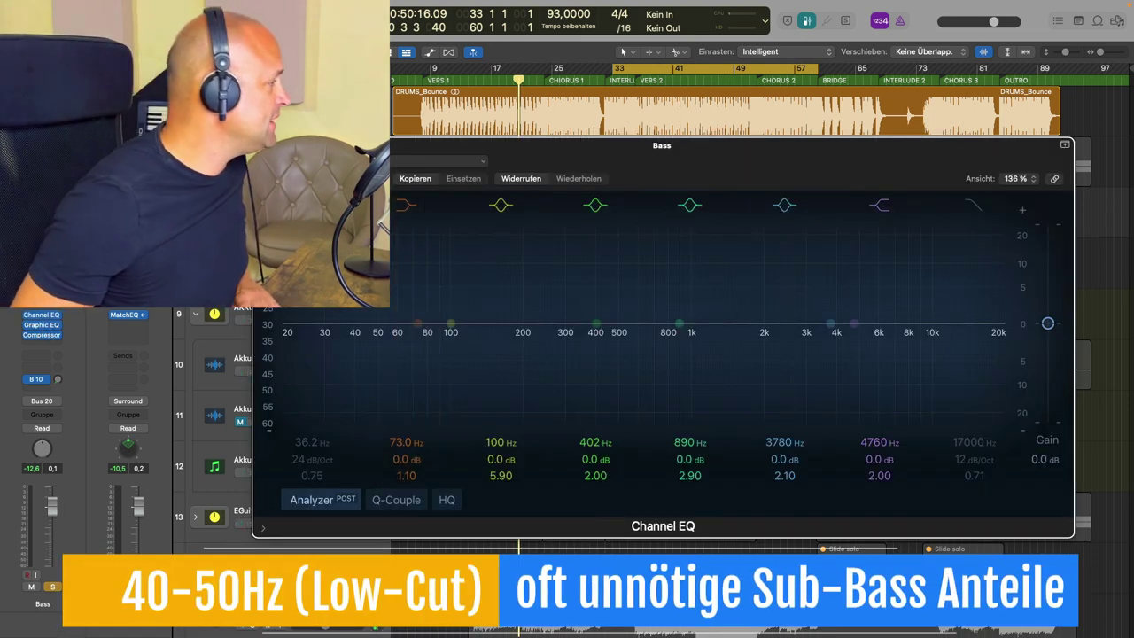
# Step: Enable the low-cut filter on the bass, set it to 48 Hz with a 24 dB/Oct slope, and play it back
pyautogui.click(340, 348)
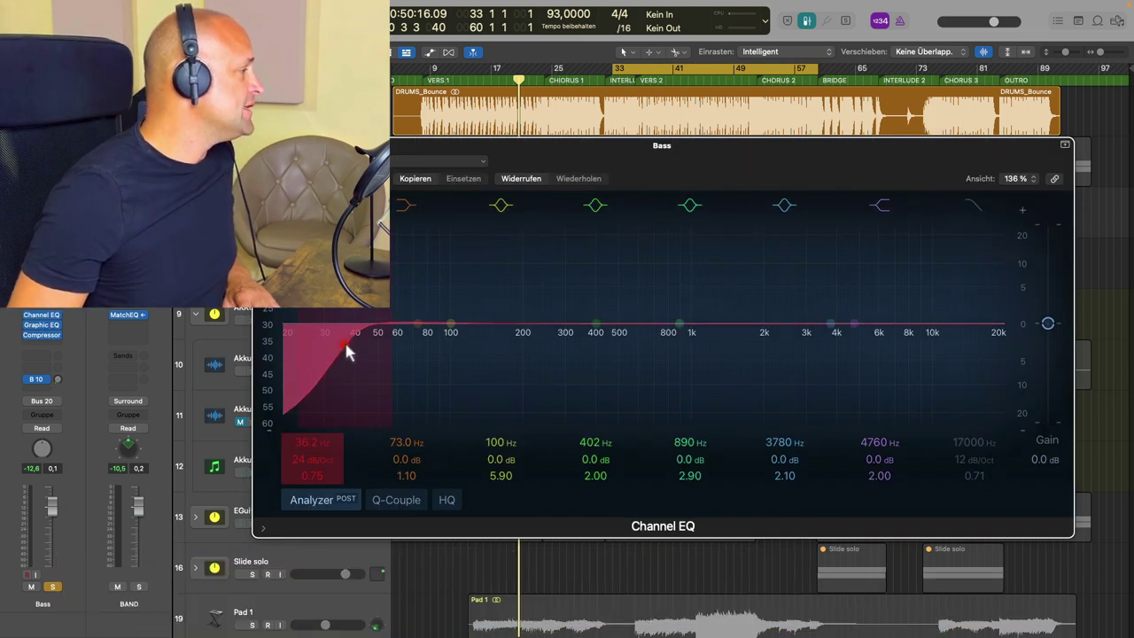
pyautogui.moveTo(347, 349); pyautogui.dragTo(355, 350)
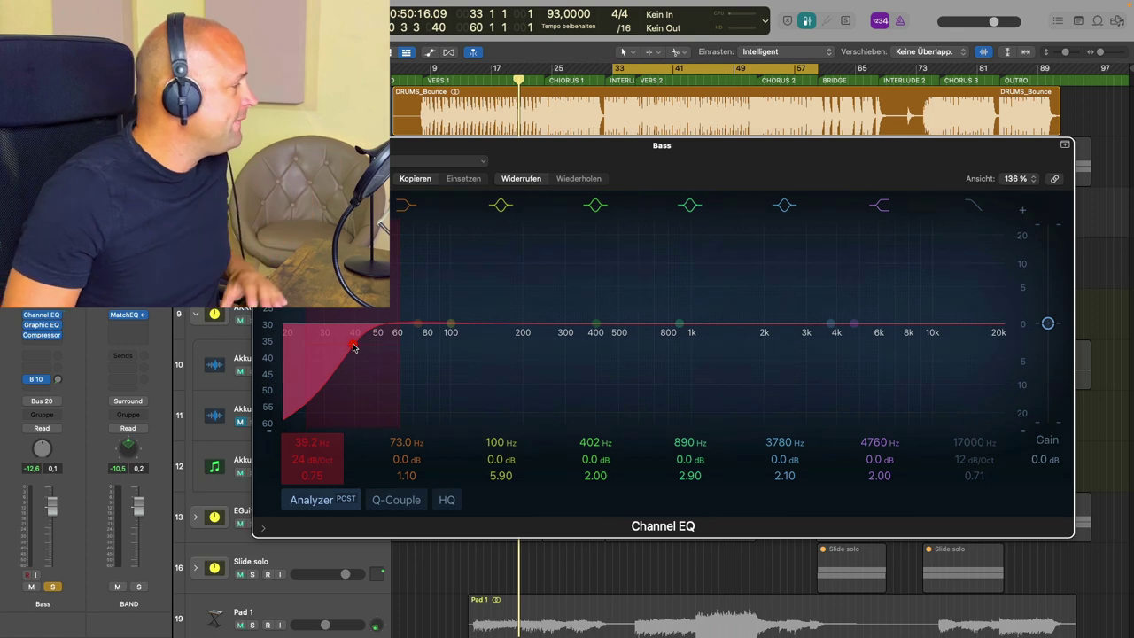
pyautogui.moveTo(354, 347); pyautogui.dragTo(378, 348)
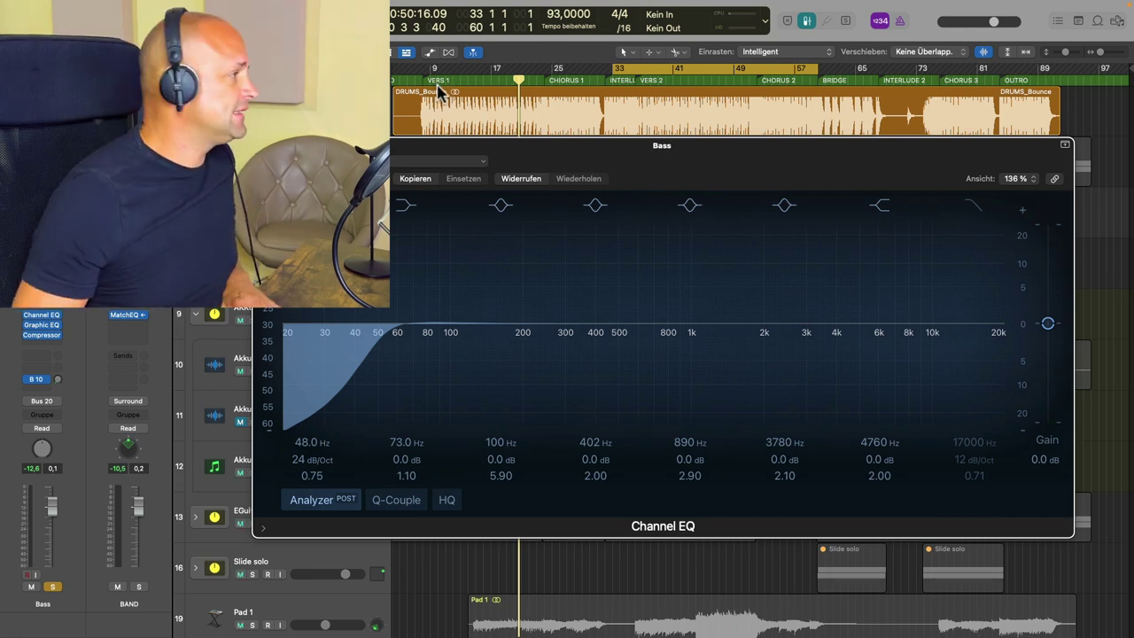
pyautogui.press('space')
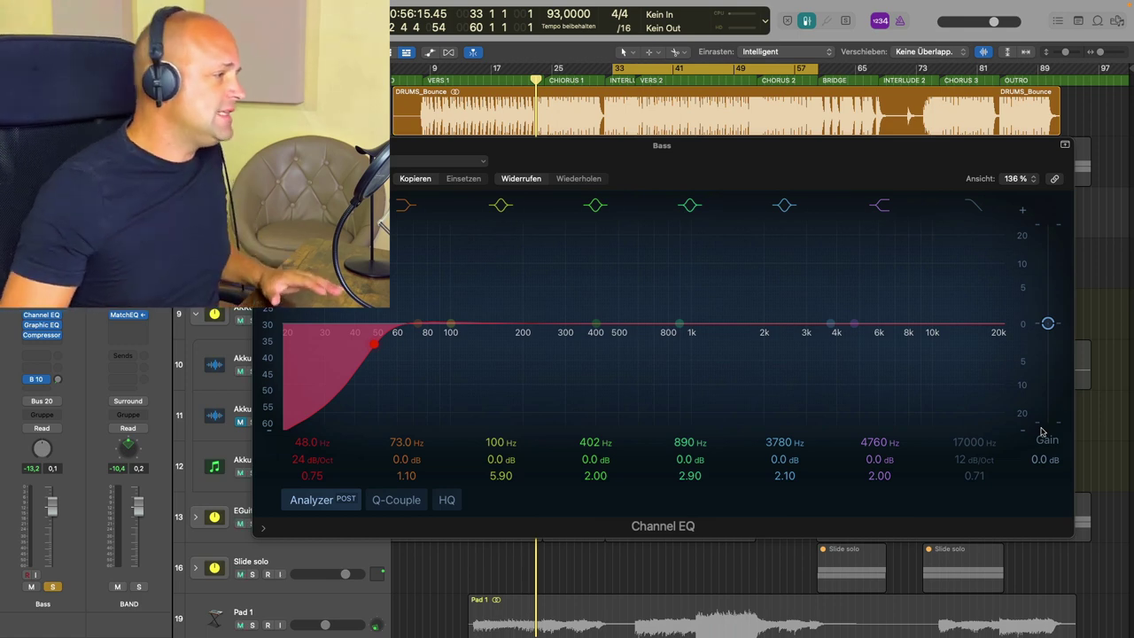
# Step: Enable the high-cut filter on the bass and set it to 4380 Hz with a Q of 0.83
pyautogui.click(975, 204)
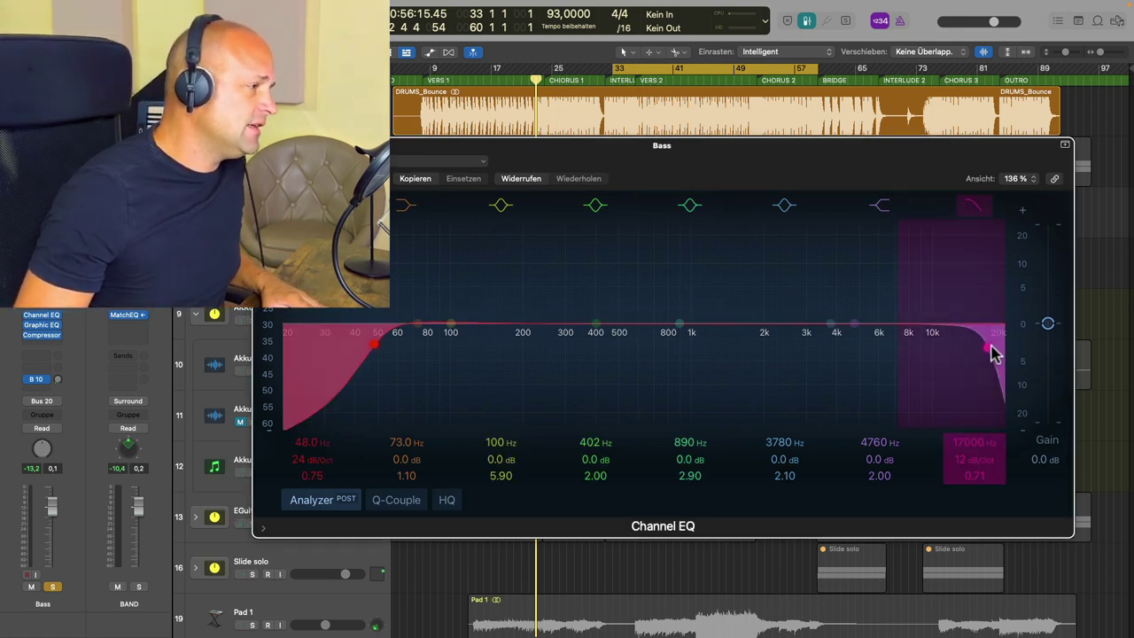
pyautogui.moveTo(991, 350); pyautogui.dragTo(849, 340)
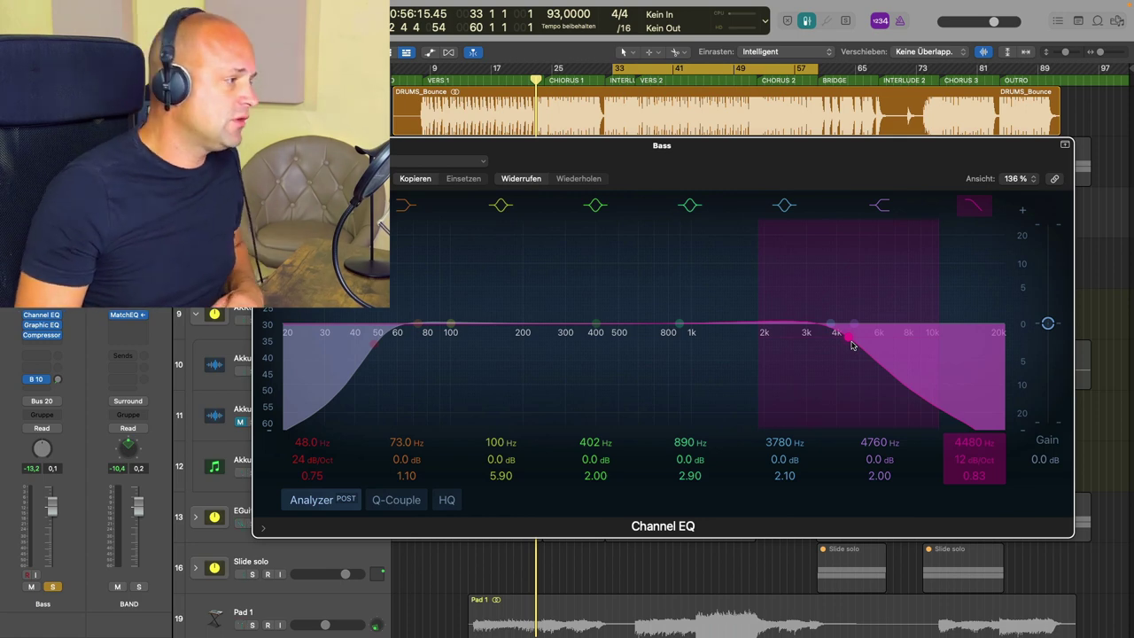
pyautogui.moveTo(851, 345); pyautogui.dragTo(847, 345)
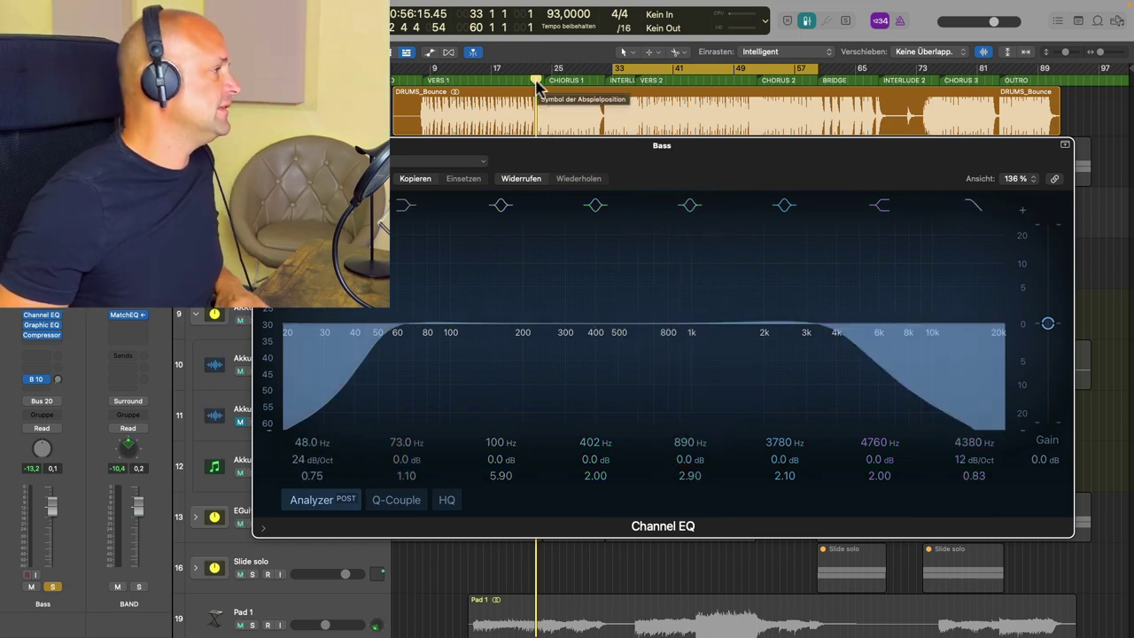
# Step: Sweep a boosted low-mid band with a Q of 5.30 during playback, then turn it into a 4.9 dB cut at 376 Hz
pyautogui.press('space')
pyautogui.moveTo(595, 326); pyautogui.dragTo(648, 298)
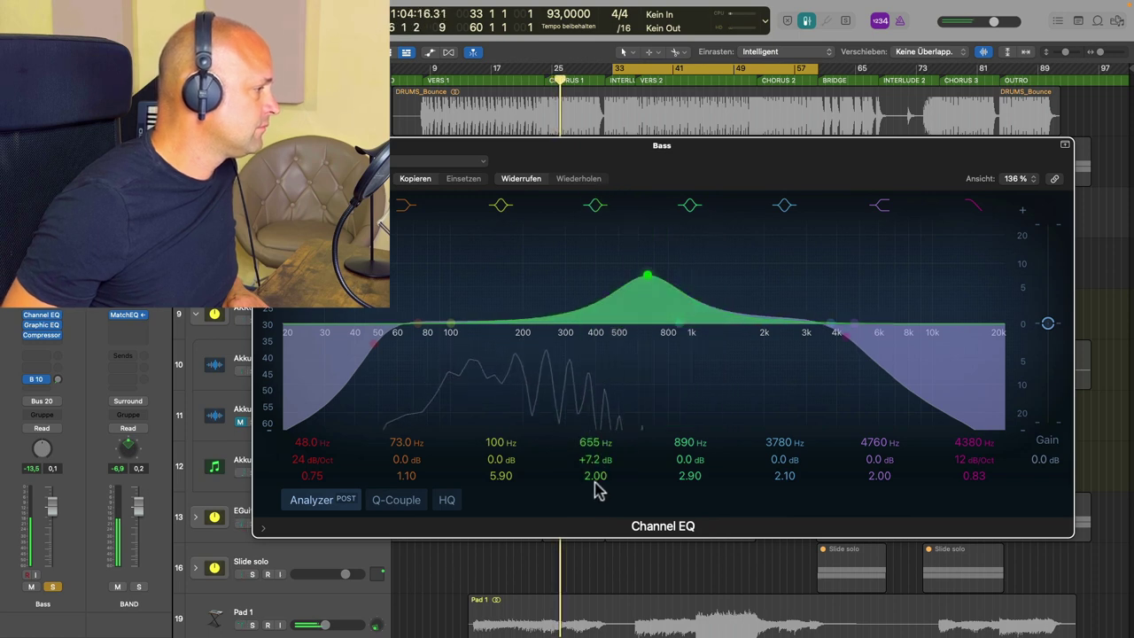
pyautogui.moveTo(600, 485); pyautogui.dragTo(600, 443)
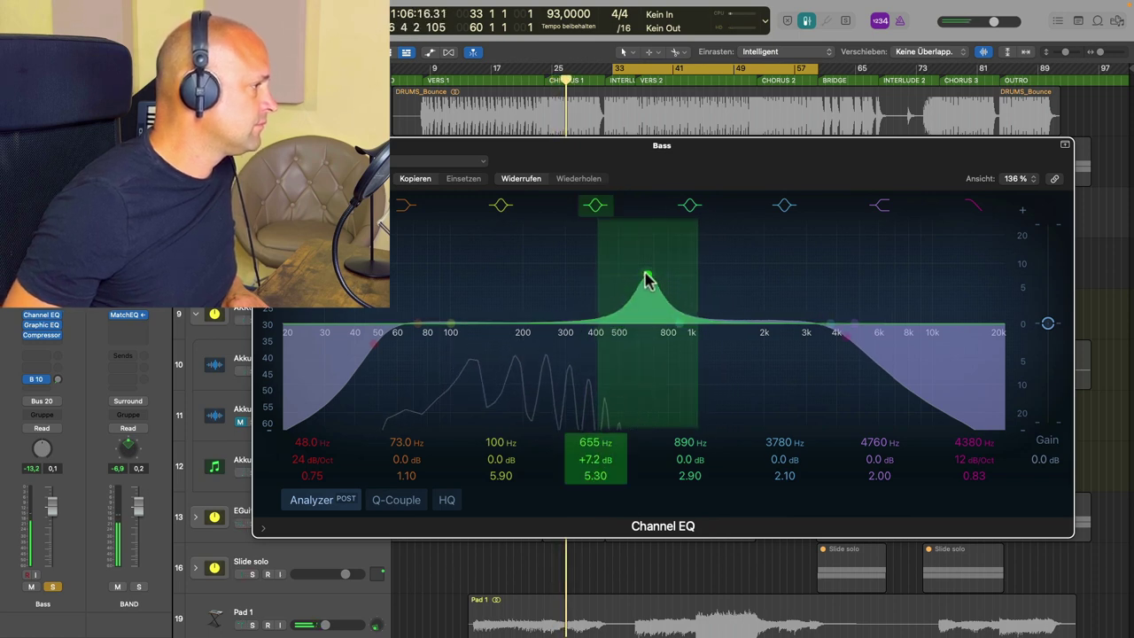
pyautogui.moveTo(648, 278); pyautogui.dragTo(593, 267)
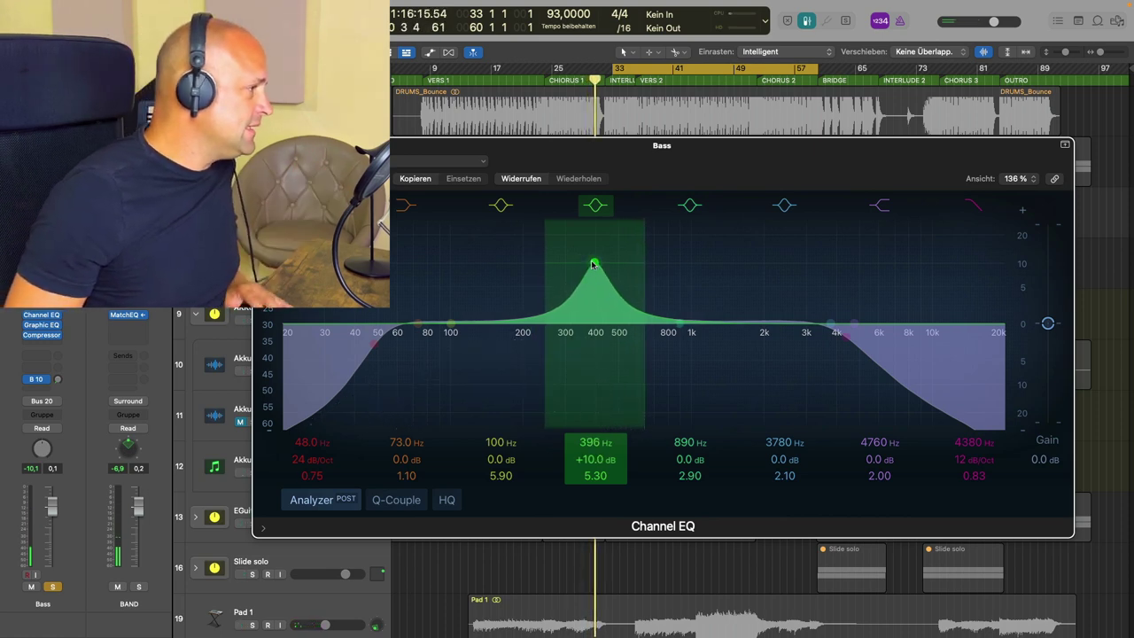
pyautogui.moveTo(593, 266); pyautogui.dragTo(591, 328)
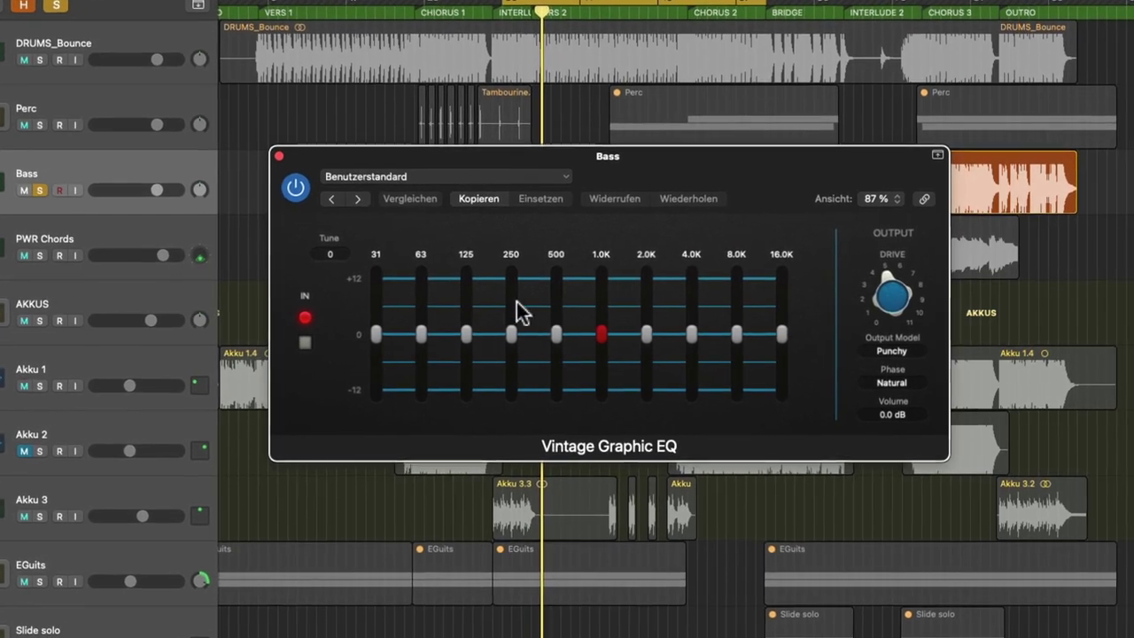
# Step: Audition the Vintage Graphic EQ's 125 Hz band at 10.1 dB and -8.0 dB, then settle on a boost of about 6 dB
pyautogui.moveTo(474, 338)
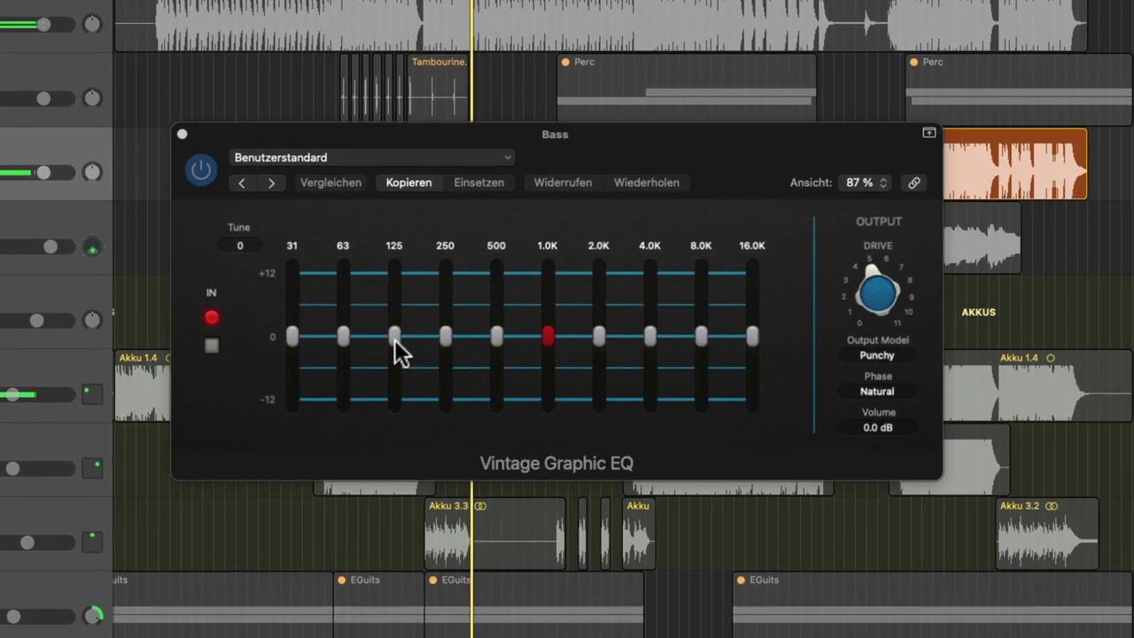
pyautogui.click(395, 336)
pyautogui.moveTo(395, 303); pyautogui.dragTo(393, 287)
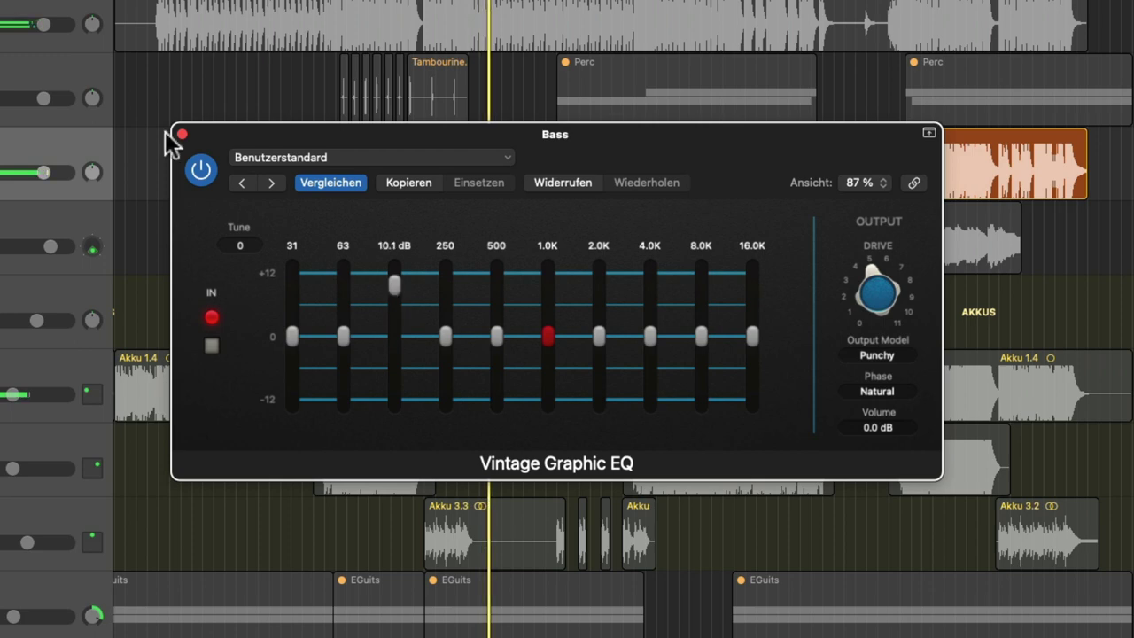
pyautogui.click(394, 282)
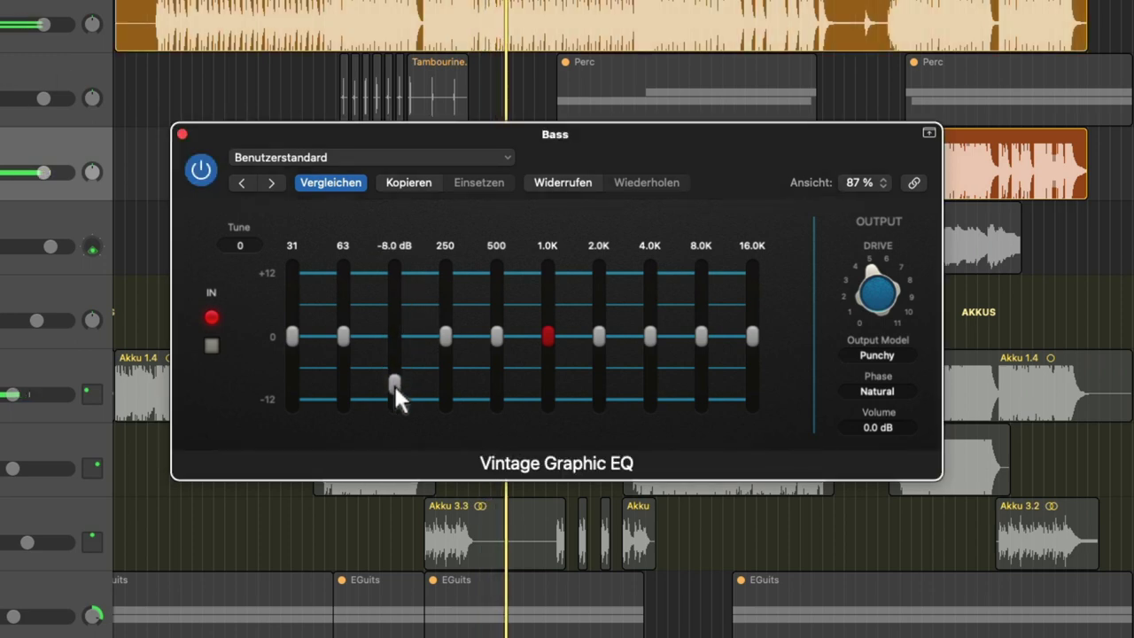
pyautogui.moveTo(394, 393); pyautogui.dragTo(393, 296)
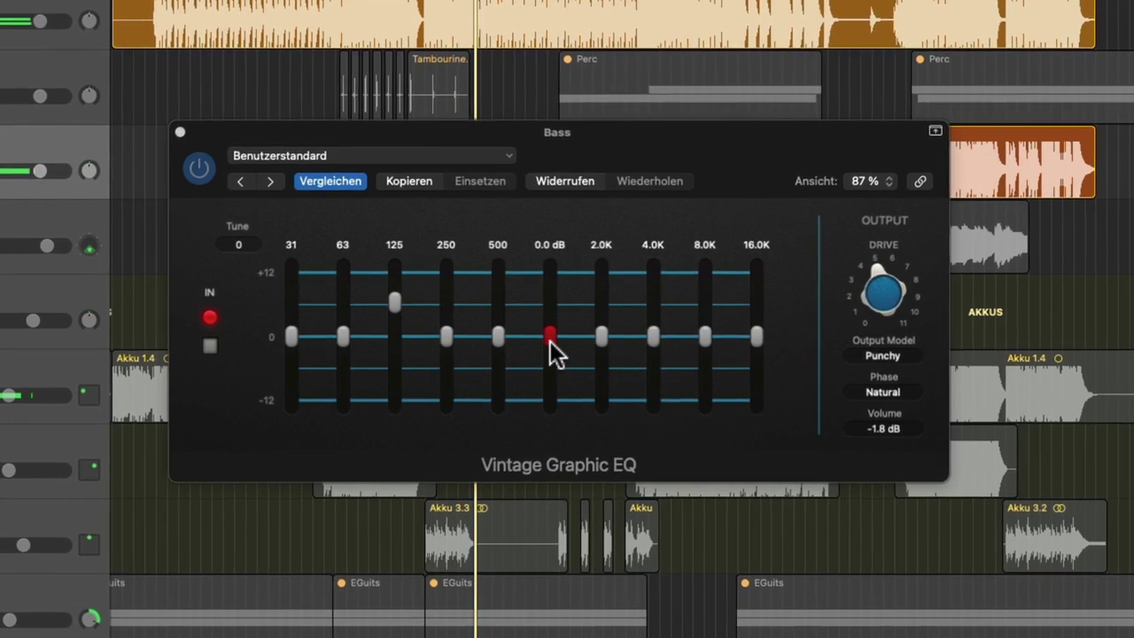
# Step: Boost the 1.0K band to 12 dB, then ease it back to about 10 dB while comparing with the graphic EQ switched out
pyautogui.moveTo(550, 337); pyautogui.dragTo(537, 227)
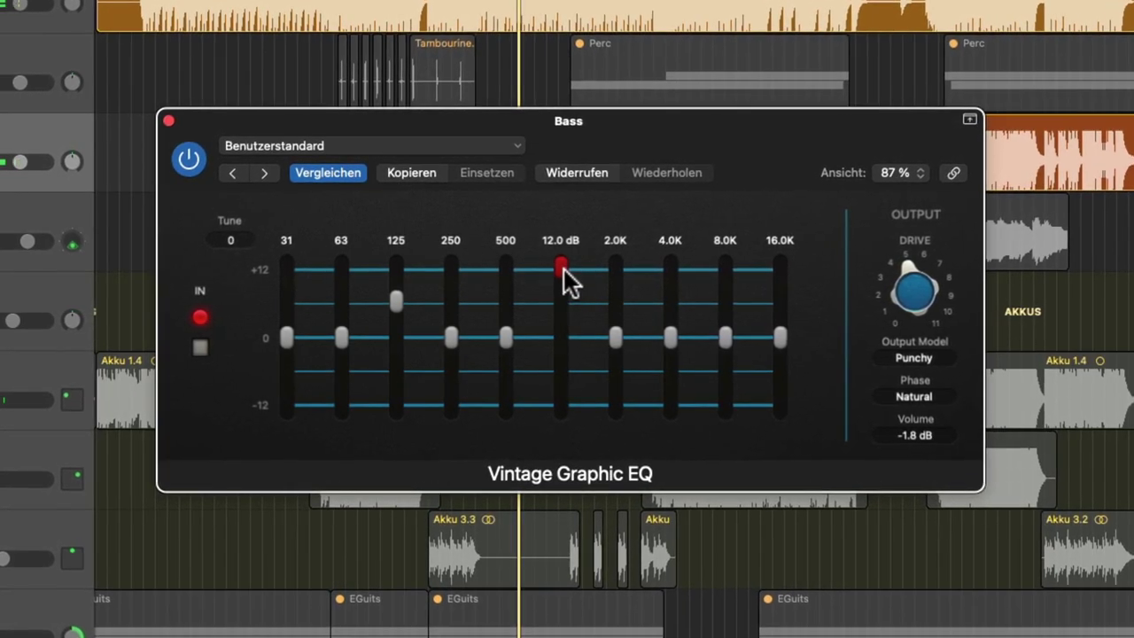
pyautogui.click(200, 348)
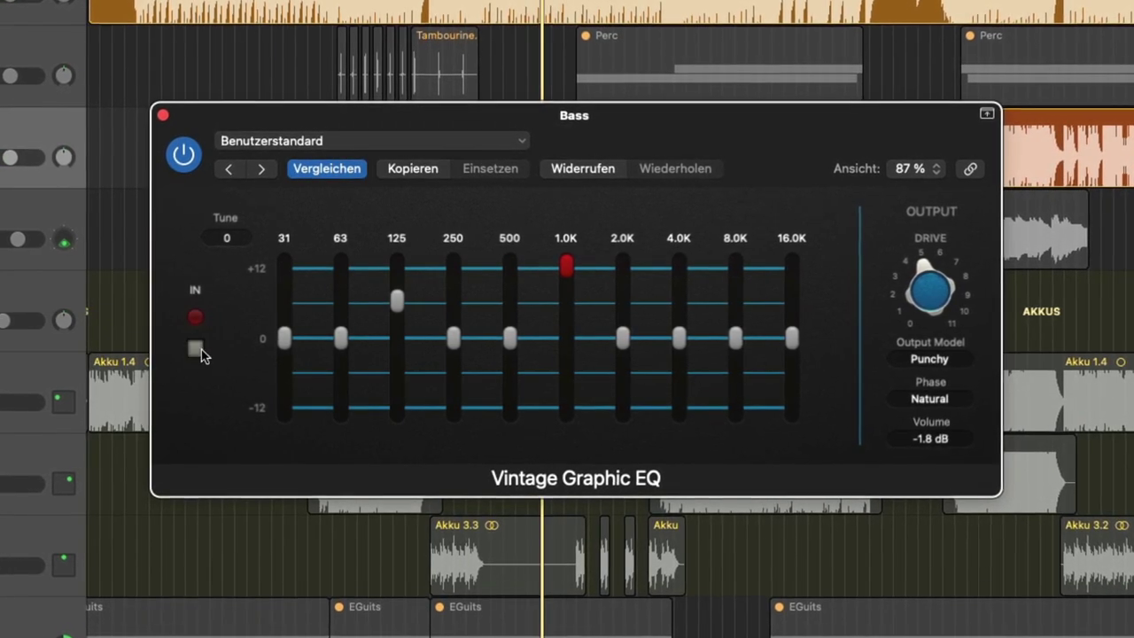
pyautogui.moveTo(569, 267); pyautogui.dragTo(556, 279)
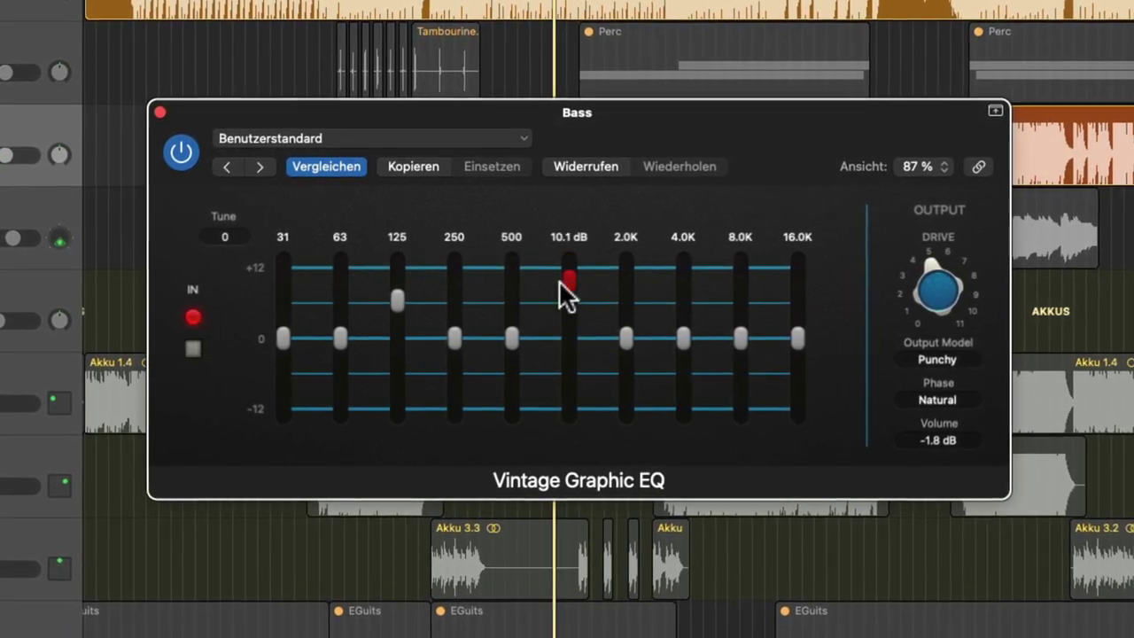
pyautogui.click(192, 353)
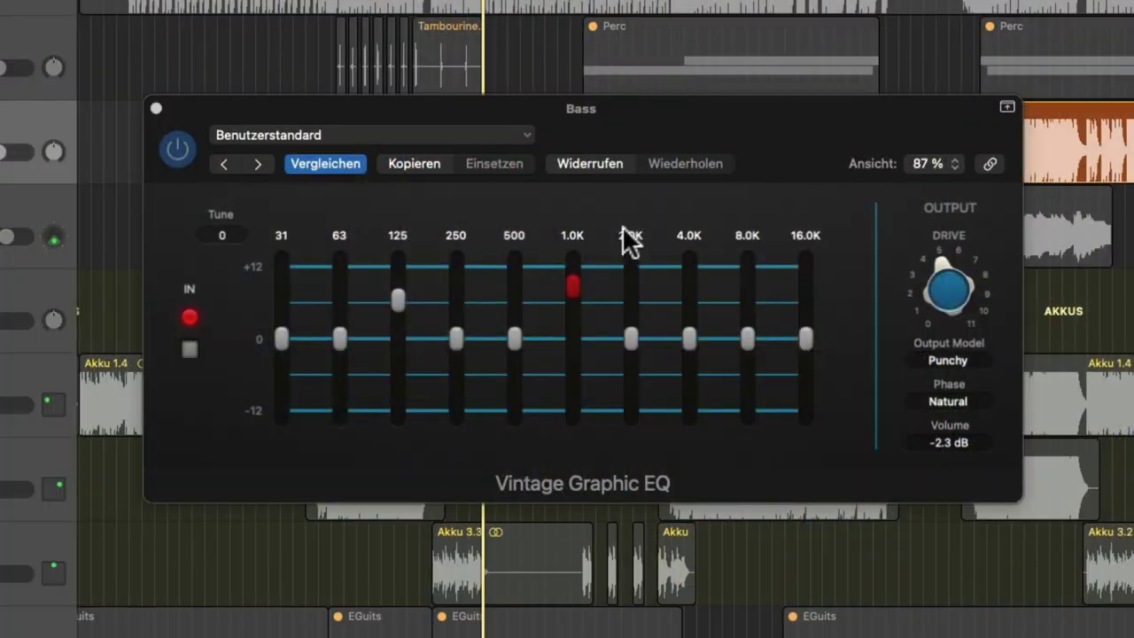
# Step: Audition boosts of about 10 dB on the 2.0K and 4.0K bands and return each band to about 0 dB
pyautogui.moveTo(634, 340); pyautogui.dragTo(637, 284)
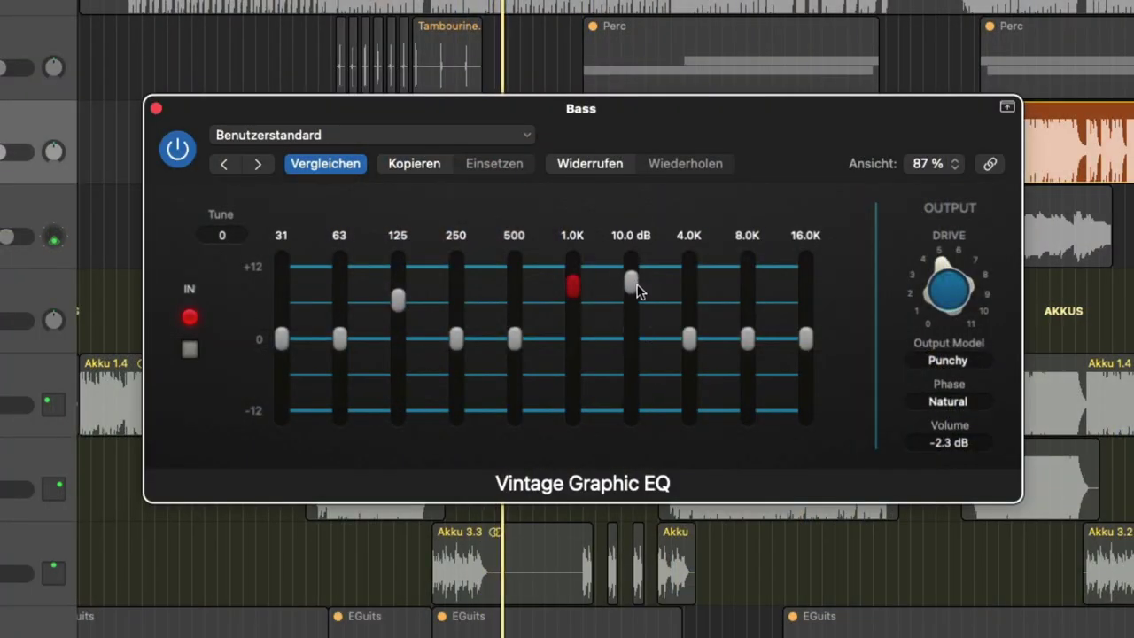
pyautogui.click(636, 329)
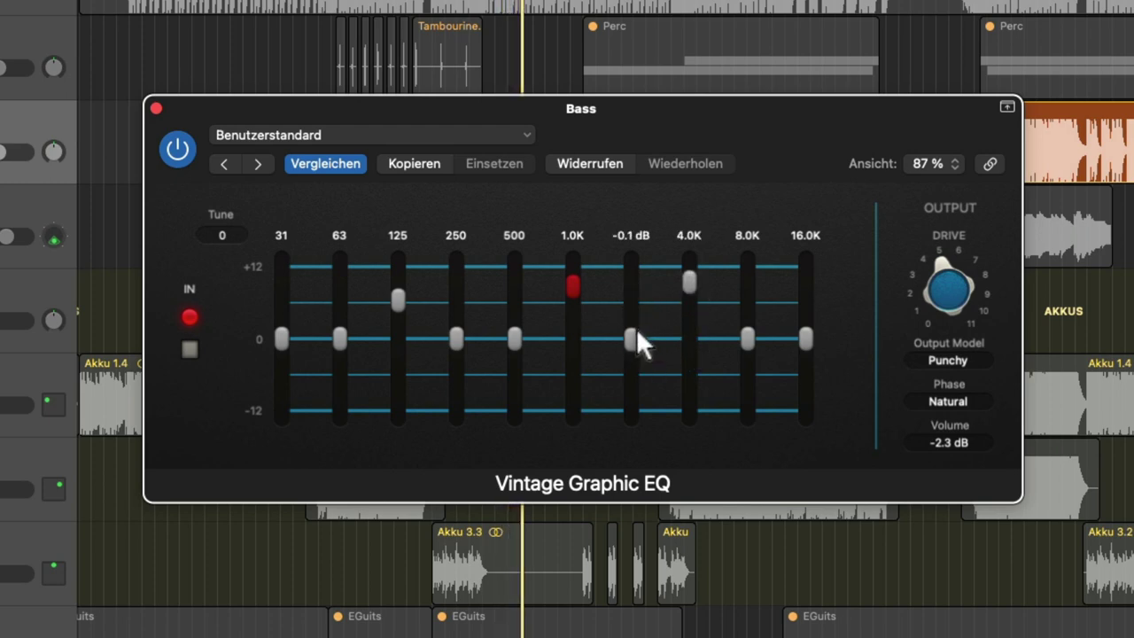
pyautogui.moveTo(687, 283); pyautogui.dragTo(692, 337)
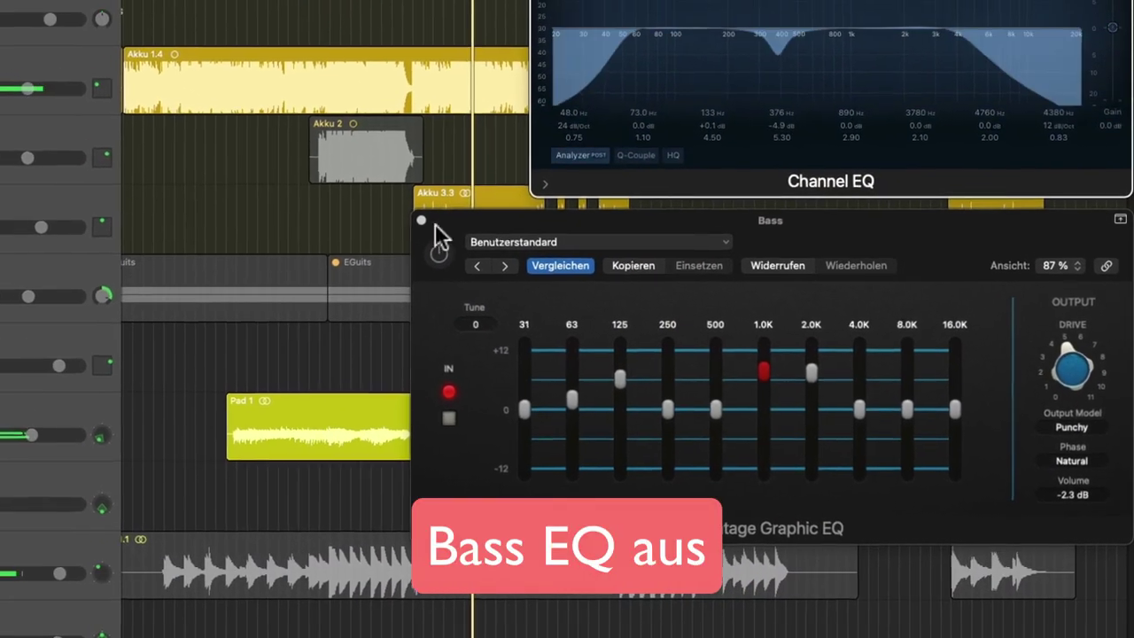
# Step: Compare the bass in the mix during playback by bypassing and re-enabling its Channel EQ and Vintage Graphic EQ
pyautogui.click(422, 246)
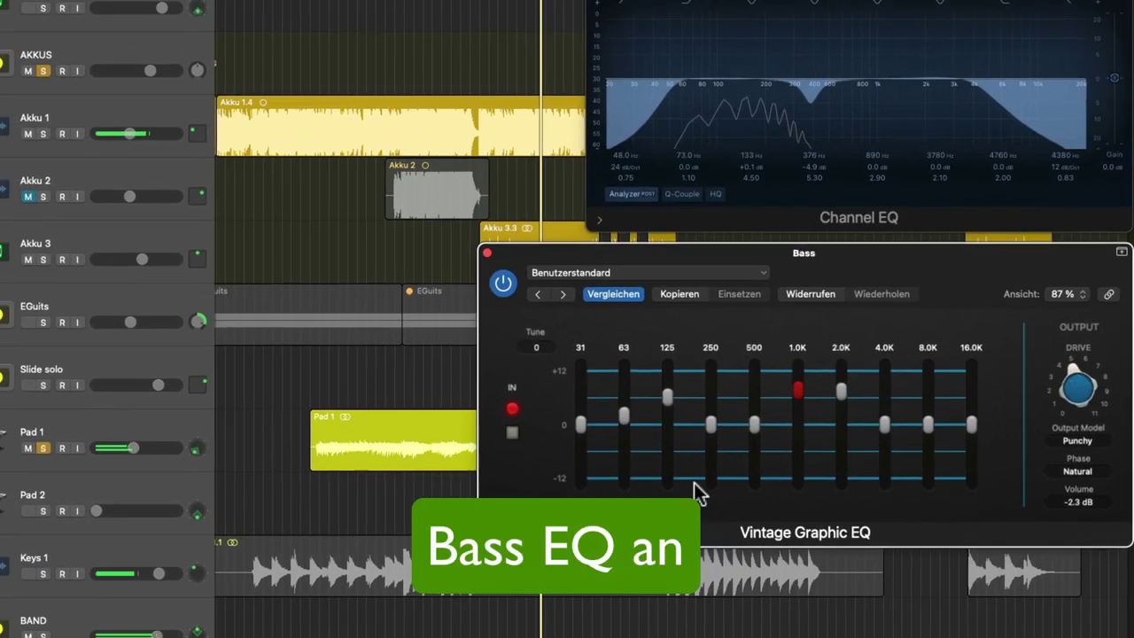
pyautogui.moveTo(656, 393); pyautogui.dragTo(656, 399)
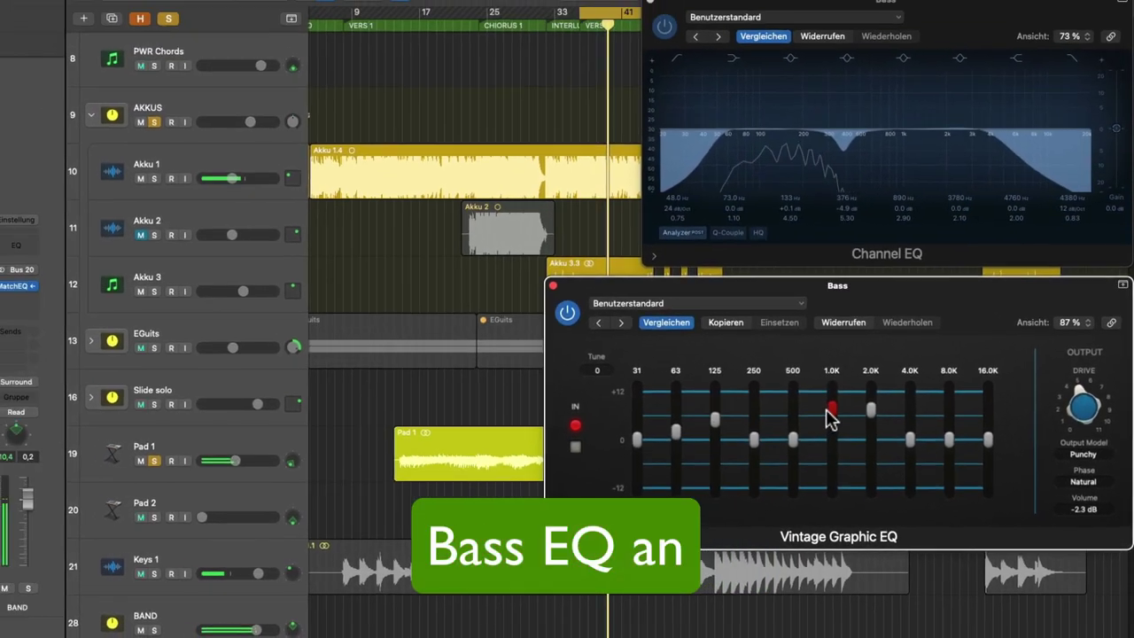
pyautogui.moveTo(863, 406); pyautogui.dragTo(877, 428)
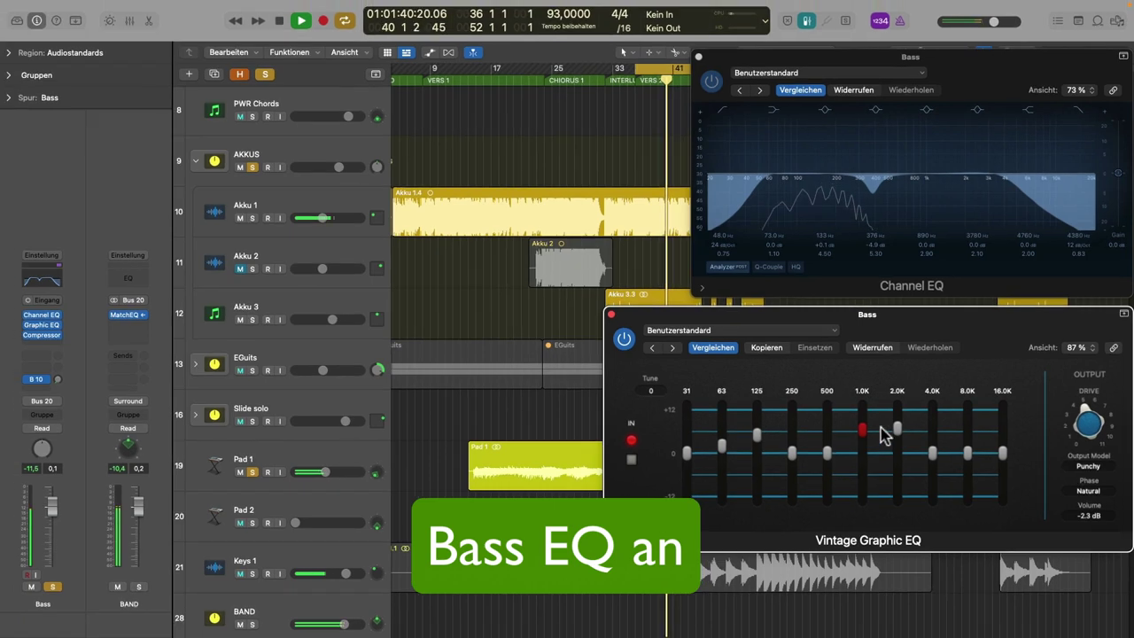
pyautogui.click(711, 81)
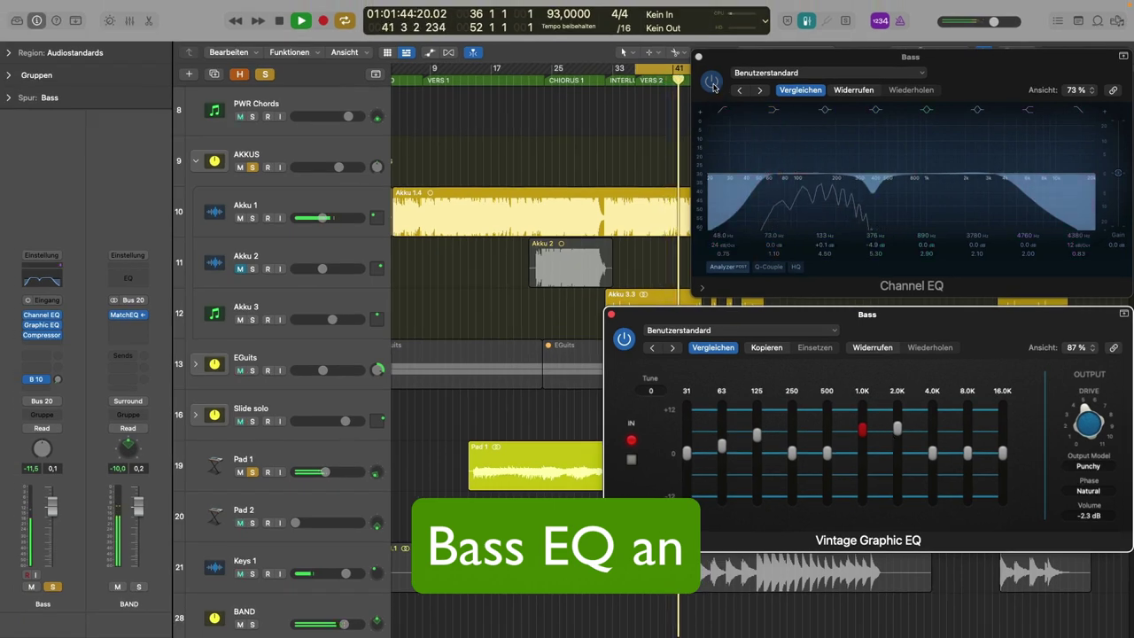
pyautogui.click(713, 81)
pyautogui.click(625, 338)
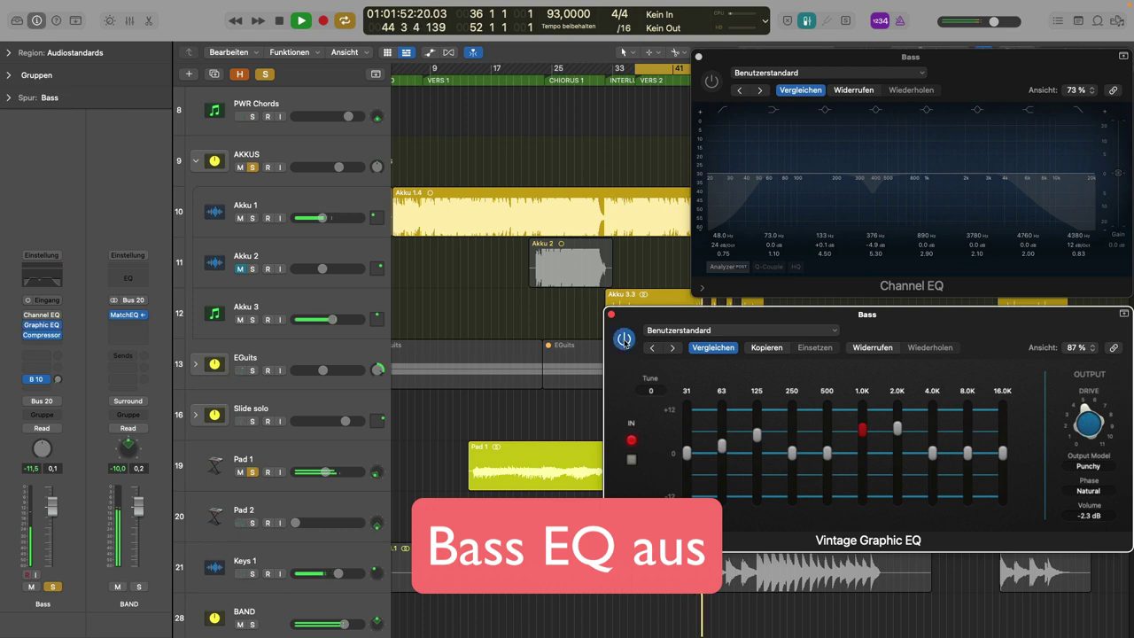
pyautogui.click(626, 339)
pyautogui.click(713, 81)
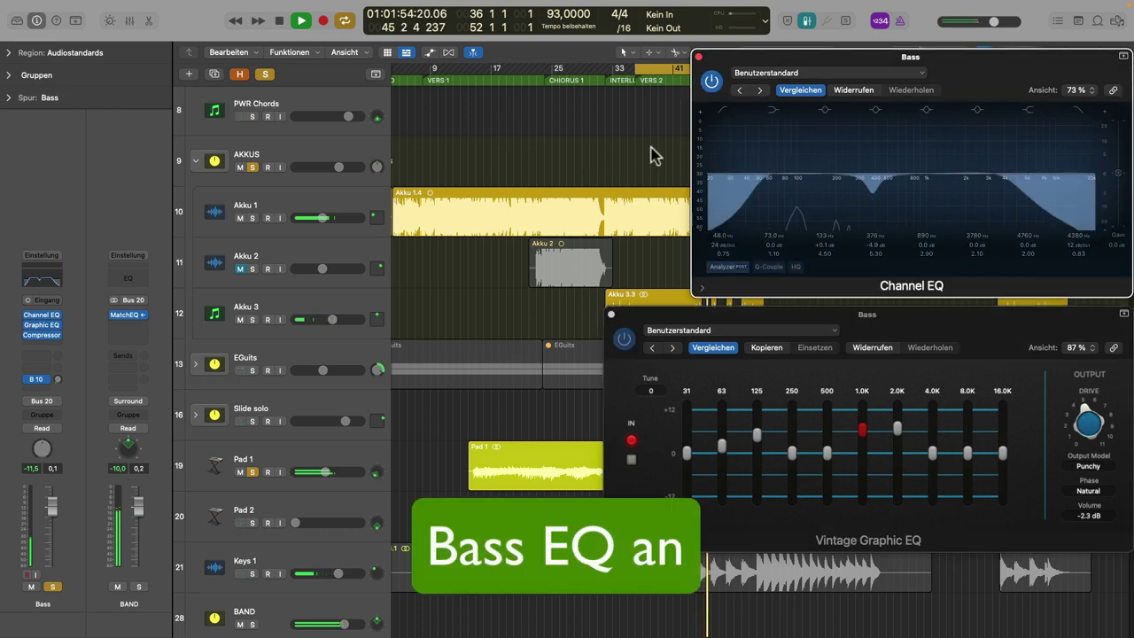